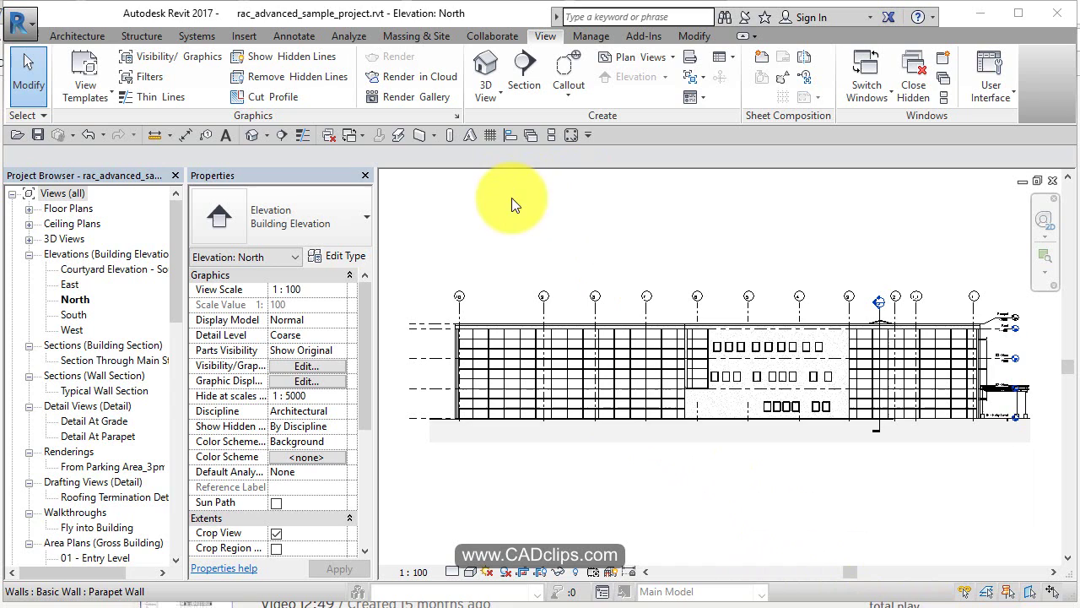
# Open the default 3D view of the building and its site
pyautogui.click(251, 139)
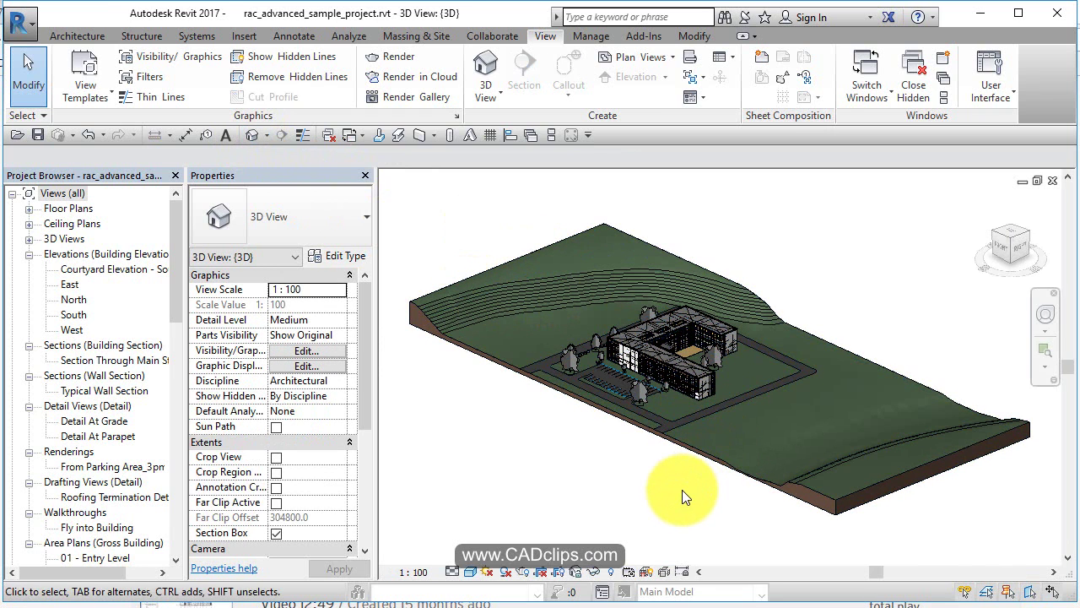
pyautogui.moveTo(682, 488); pyautogui.dragTo(689, 503, button='middle')
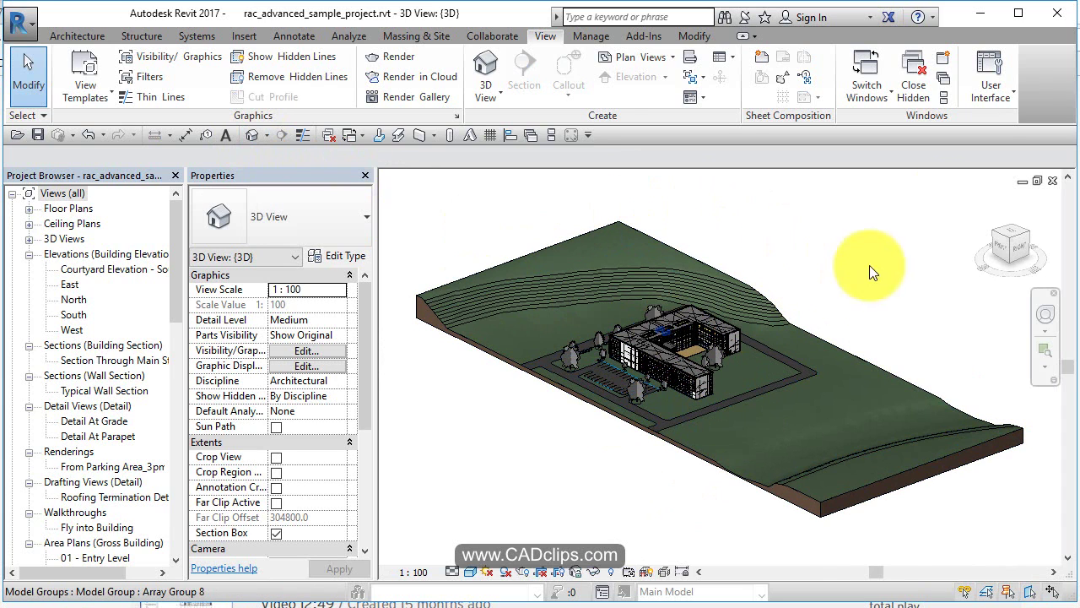
# Display the Recent Files page, and return to the 02 - Floor plan view of rac_advanced_sample_project
pyautogui.click(1011, 96)
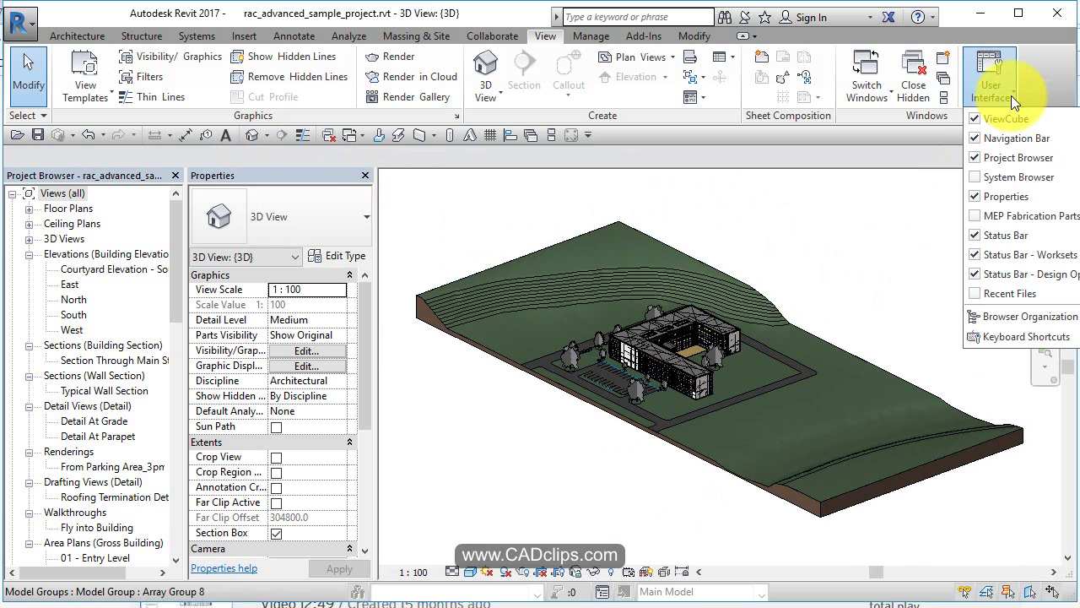
pyautogui.click(989, 294)
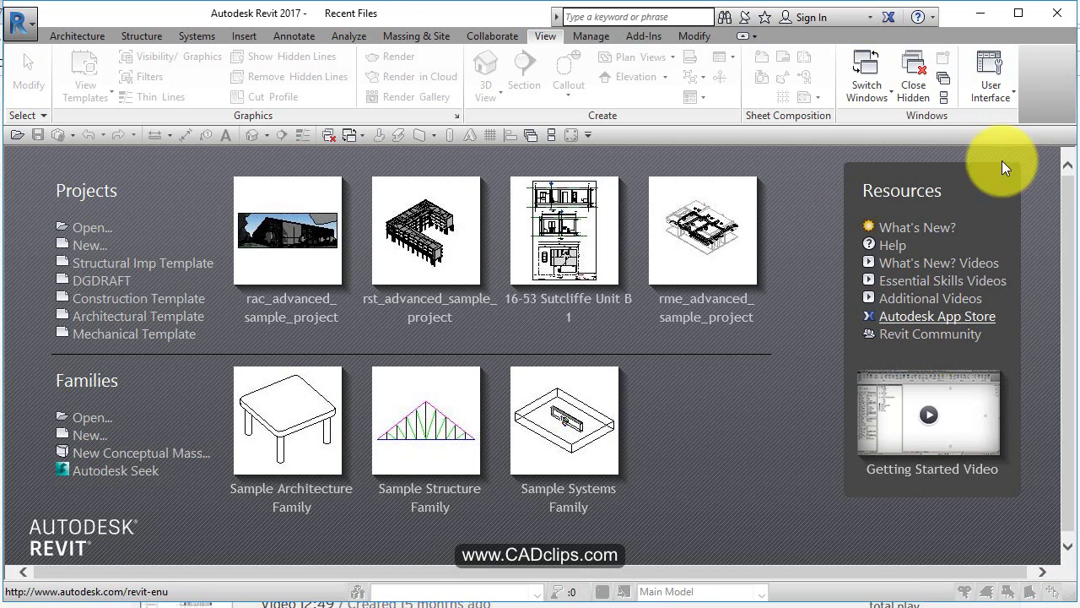
pyautogui.click(883, 98)
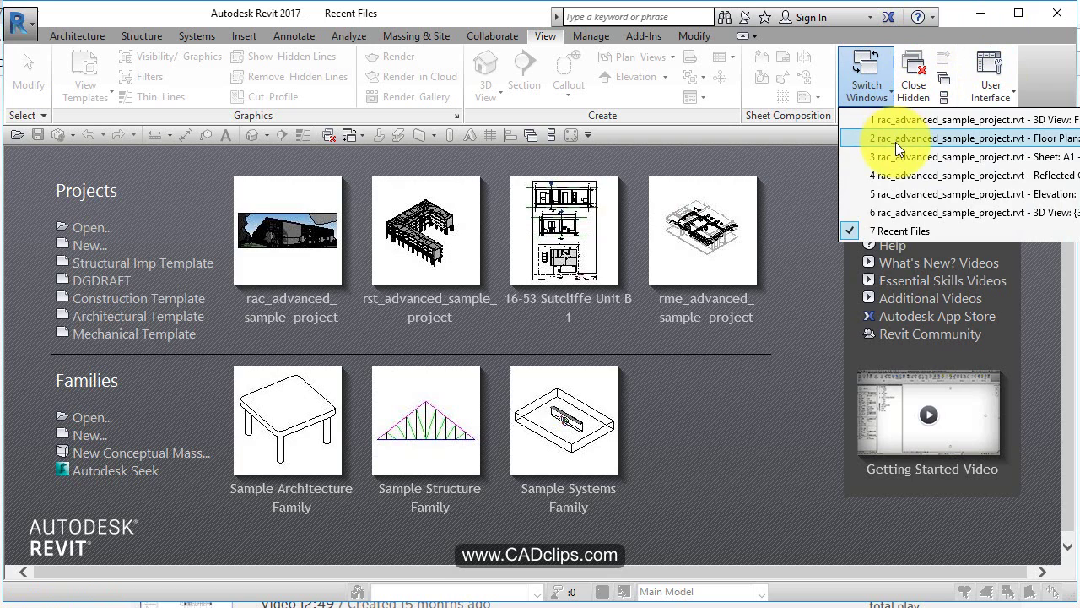
pyautogui.click(894, 138)
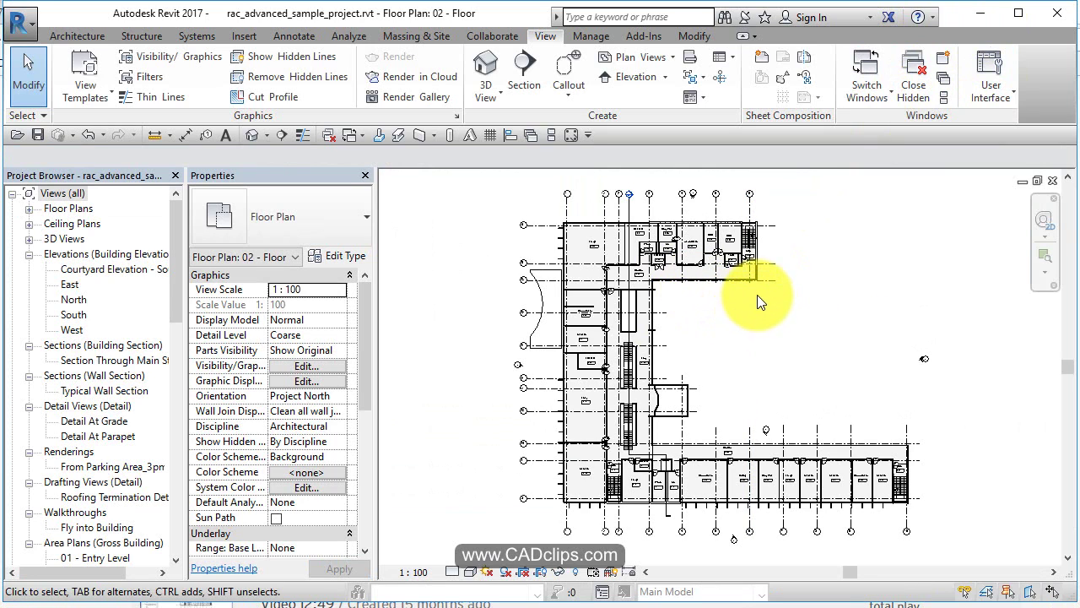
# Open the program options and look through the User Interface, Graphics, File Locations, Rendering and Check Spelling settings
pyautogui.click(32, 28)
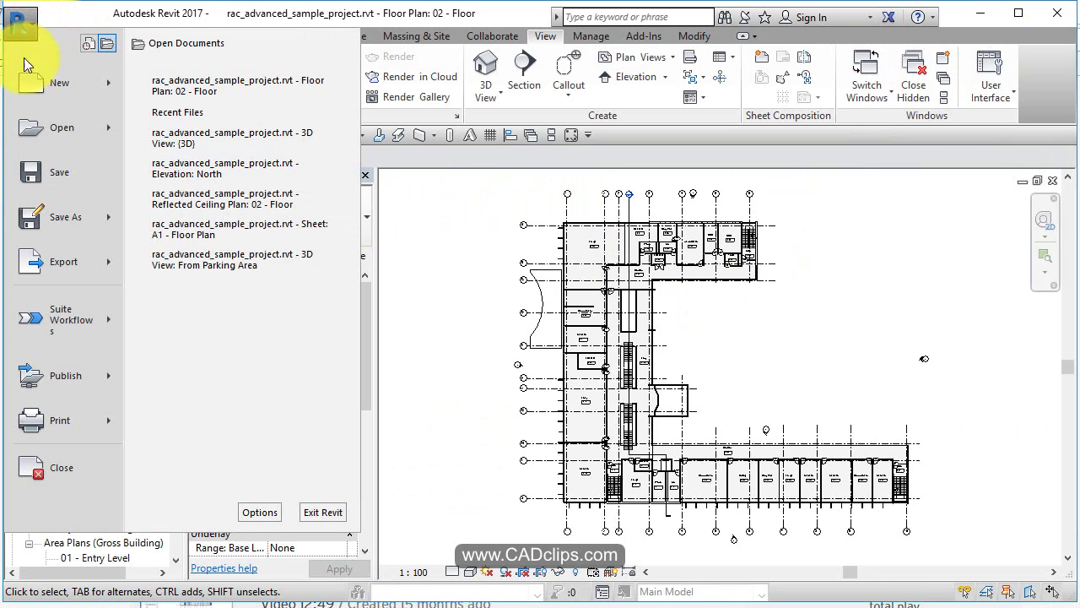
pyautogui.click(266, 514)
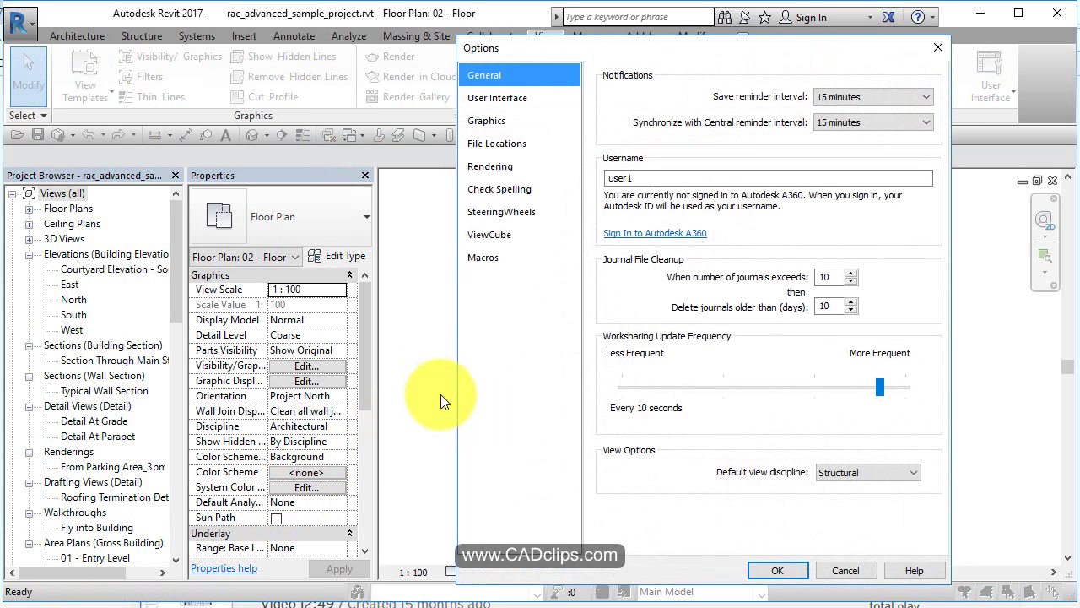
pyautogui.click(485, 99)
pyautogui.click(515, 122)
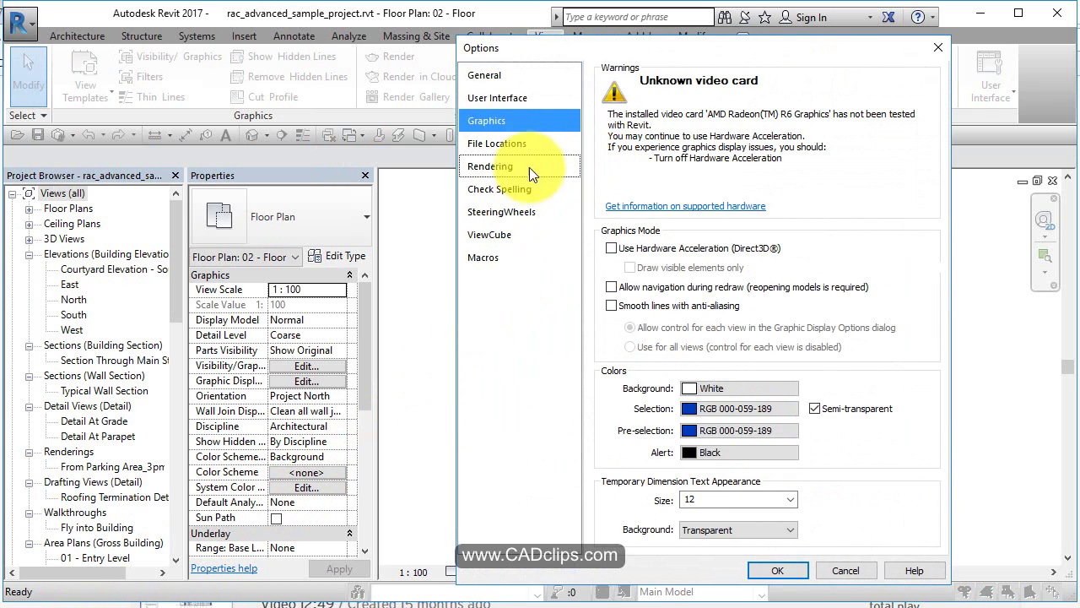
pyautogui.click(507, 145)
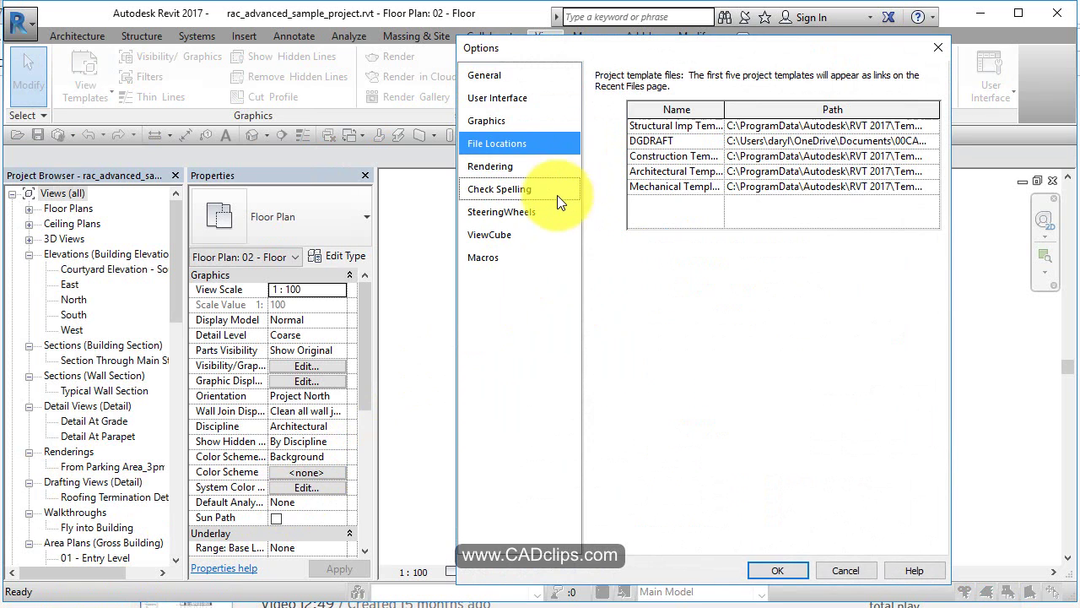
pyautogui.click(504, 172)
pyautogui.click(501, 192)
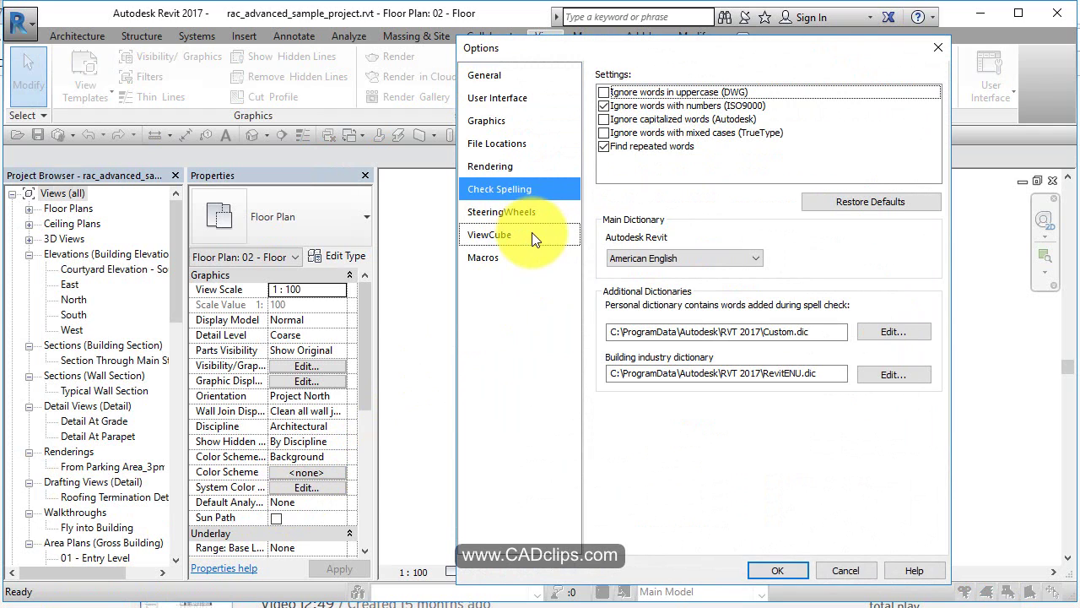
# Replace the username in the General options with the person's own name
pyautogui.click(501, 78)
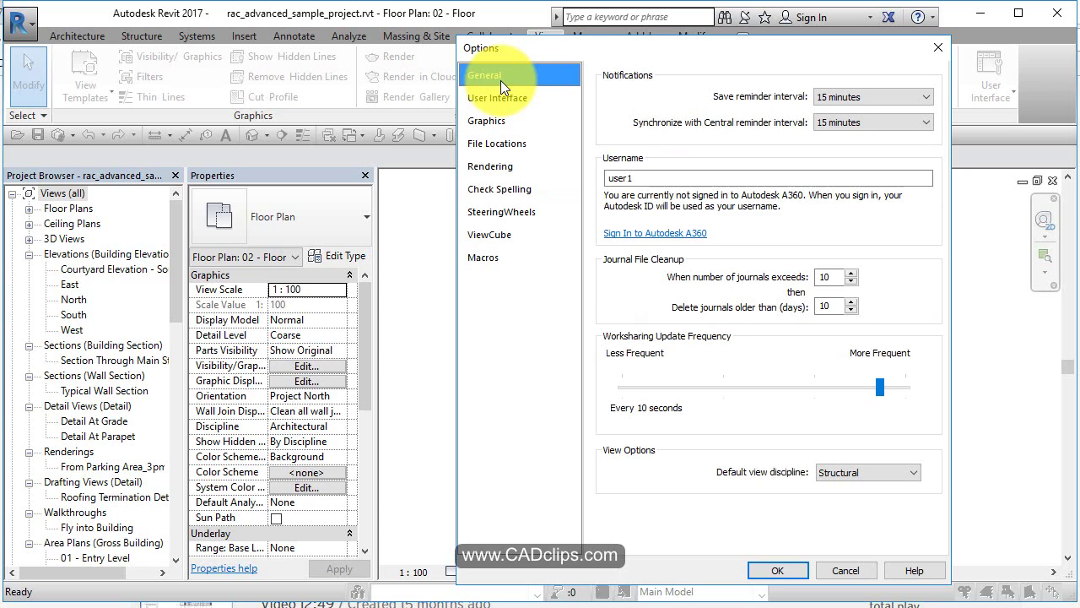
pyautogui.doubleClick(659, 179)
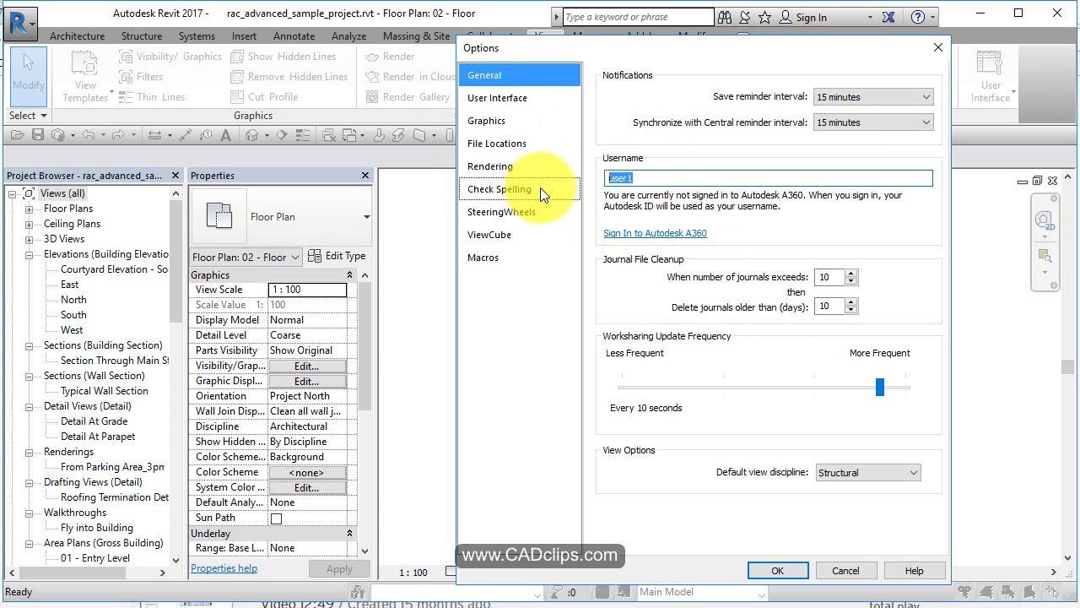
pyautogui.write('Daryl G')
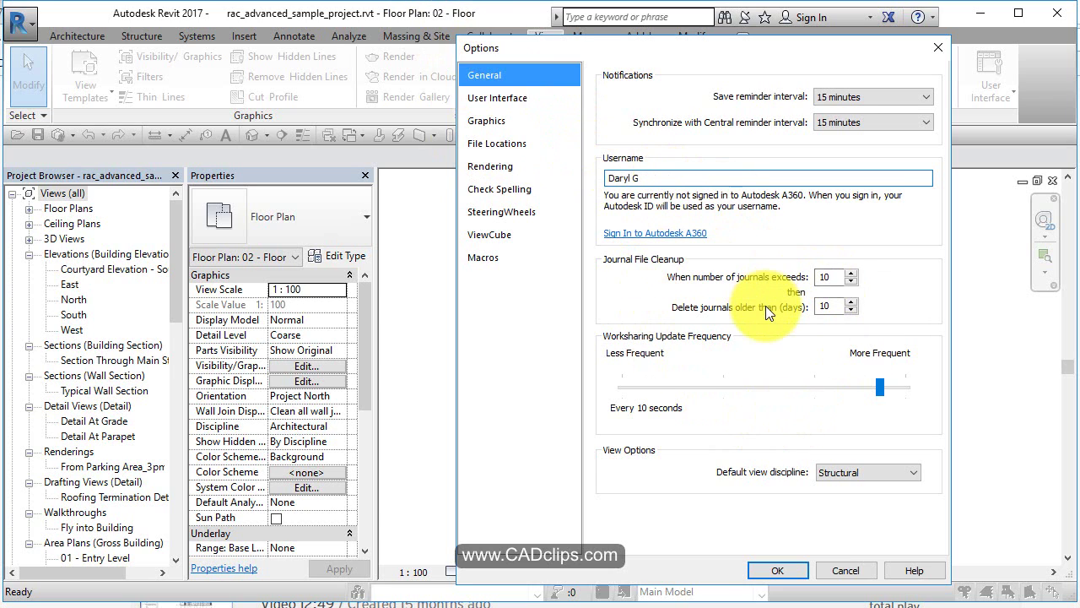
# Disable the Systems mechanical, electrical and piping tools in the User Interface options
pyautogui.click(490, 97)
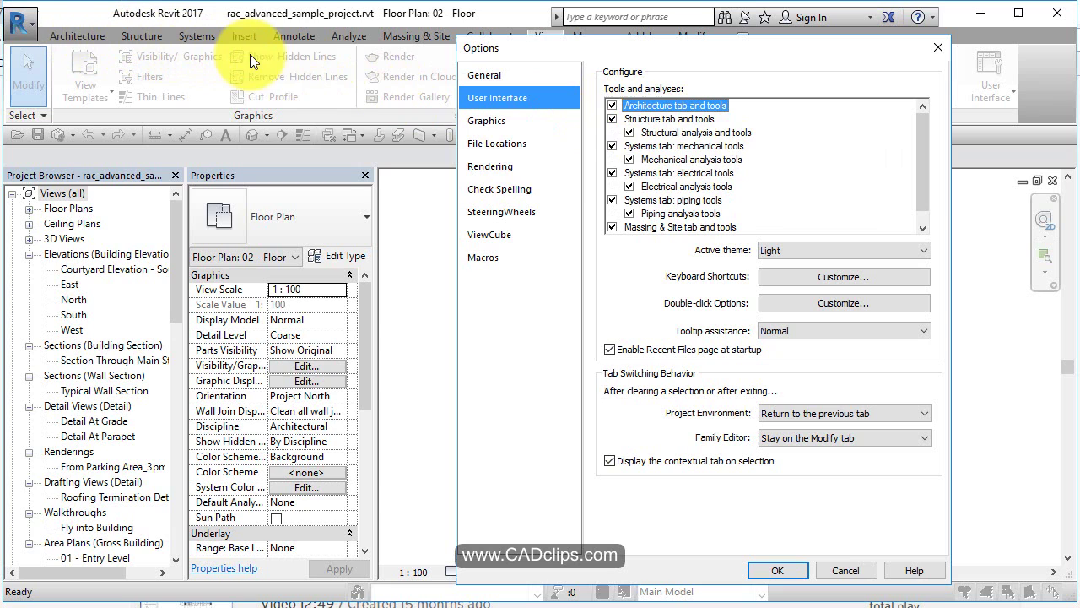
pyautogui.click(611, 146)
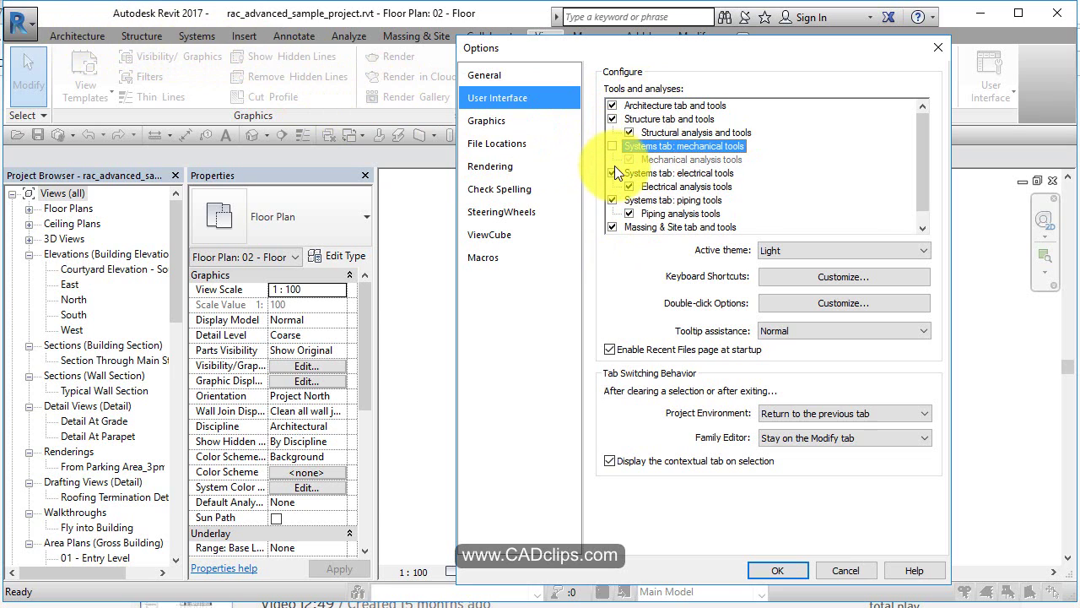
pyautogui.click(613, 172)
pyautogui.click(611, 200)
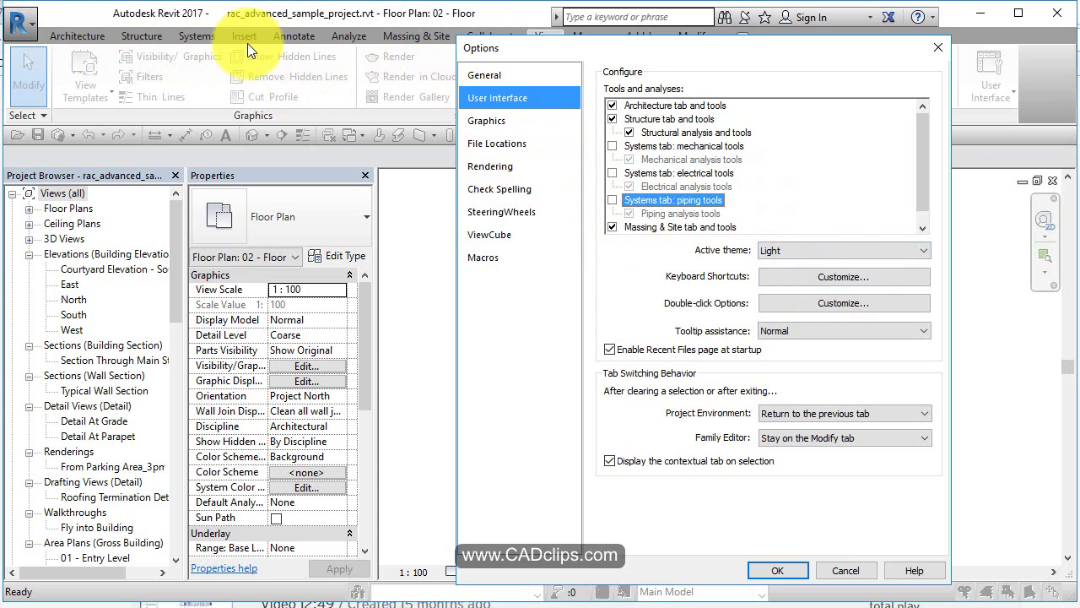
# Disable the Architecture, Structure and Massing & Site tools, and enable the Systems mechanical and piping tools
pyautogui.click(612, 106)
pyautogui.click(611, 119)
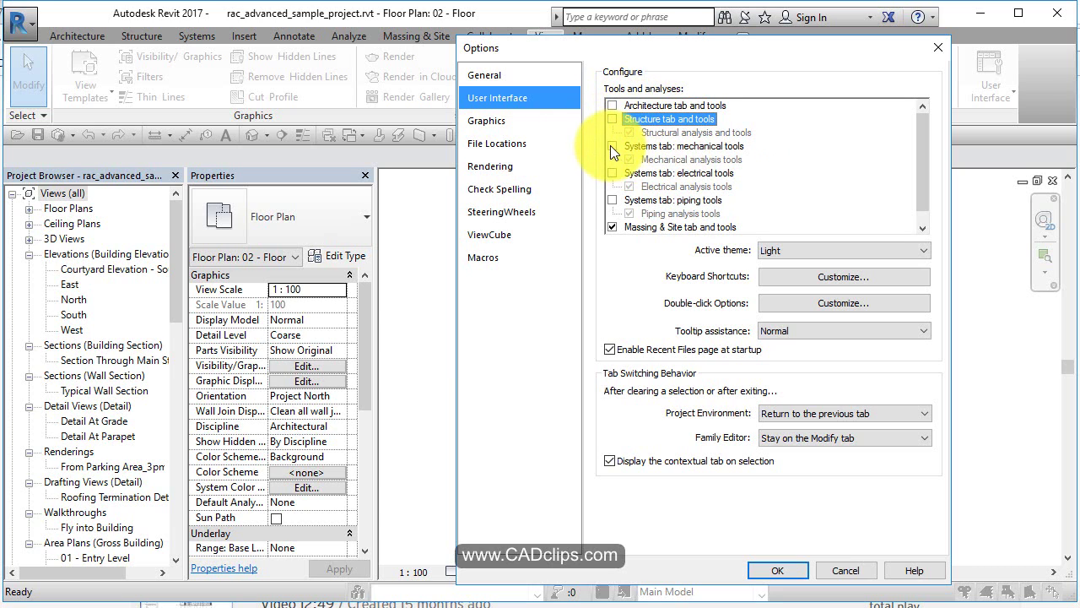
pyautogui.click(611, 146)
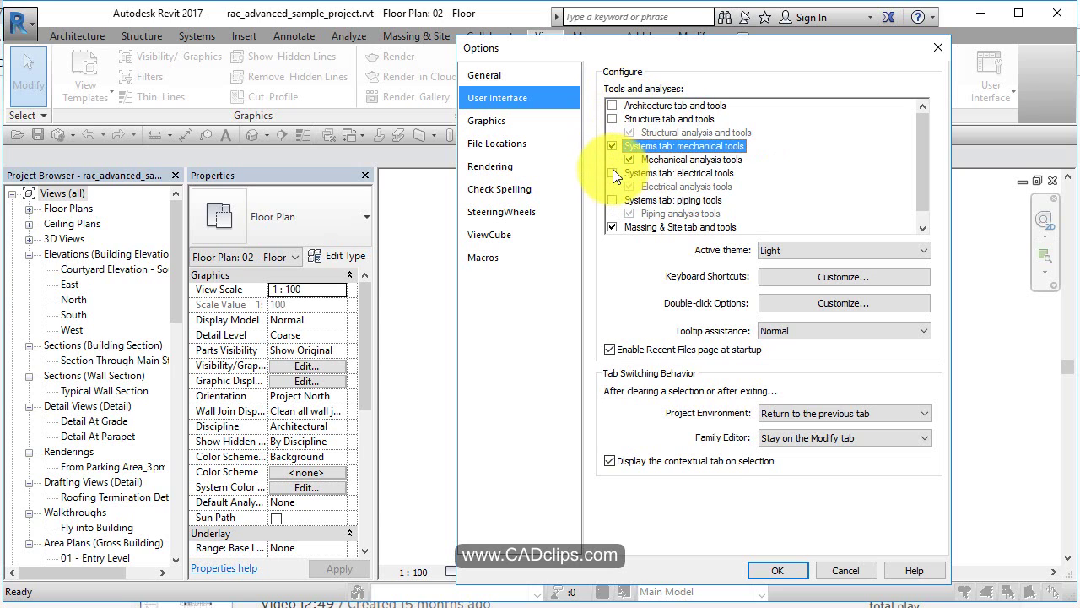
pyautogui.click(612, 200)
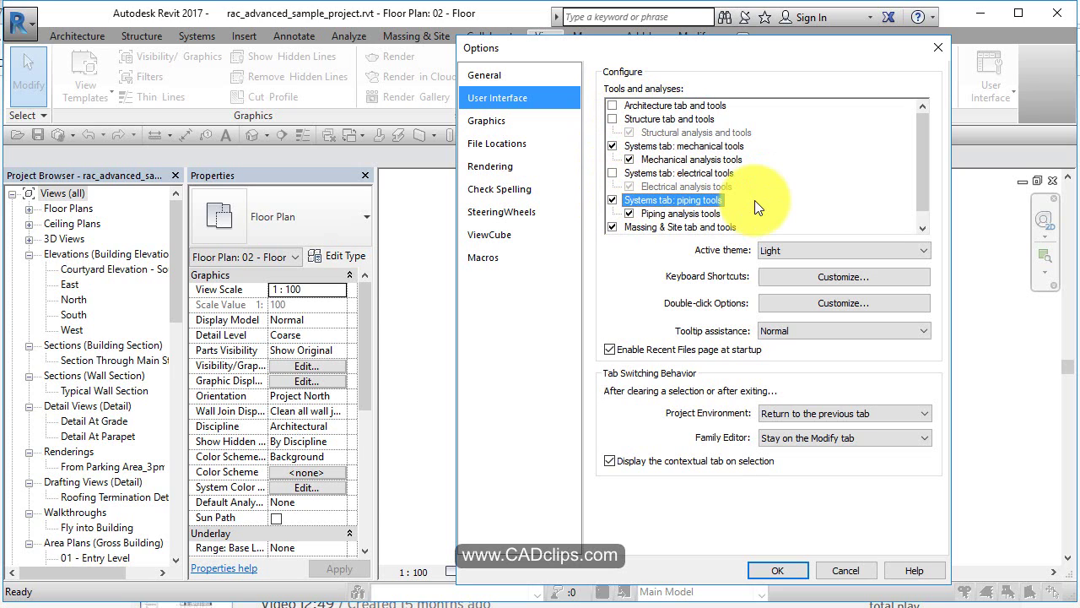
pyautogui.click(613, 226)
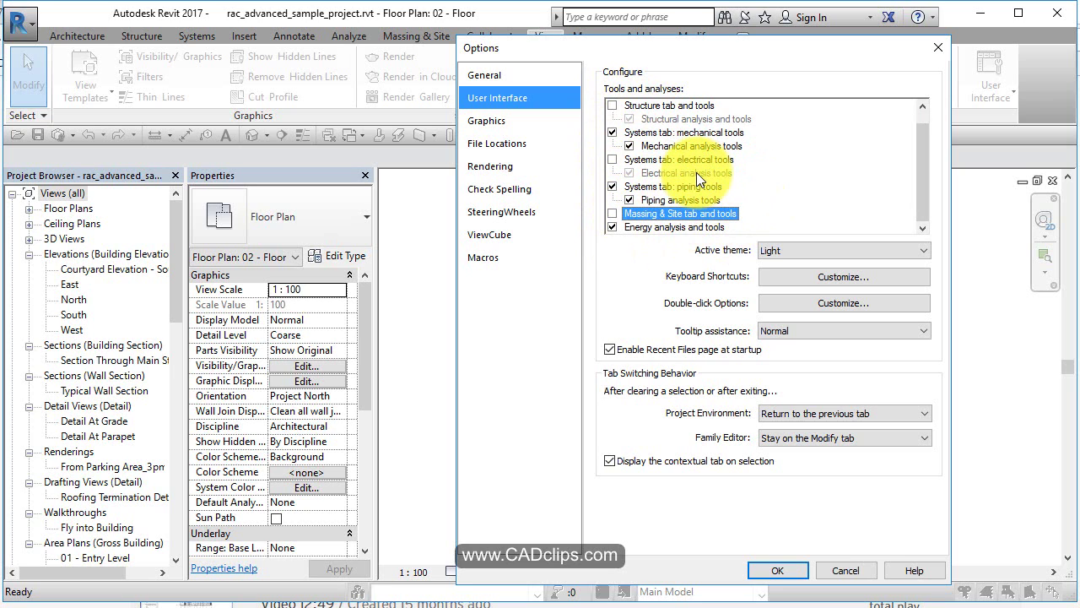
pyautogui.click(694, 121)
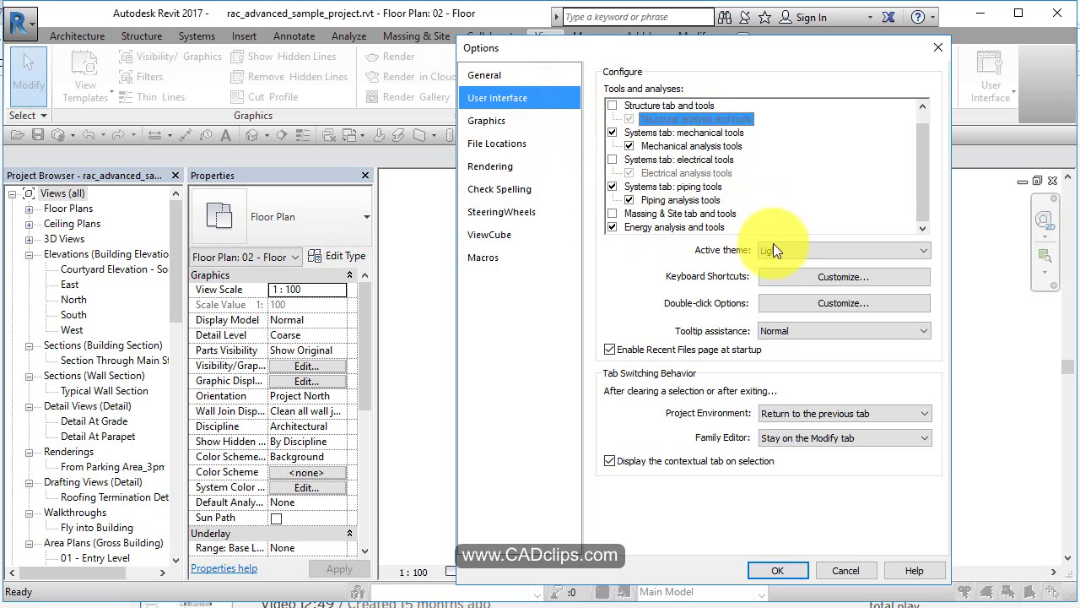
# Review the keyboard shortcut assignments and the double-click actions per element type, closing both dialogs without changes
pyautogui.click(814, 282)
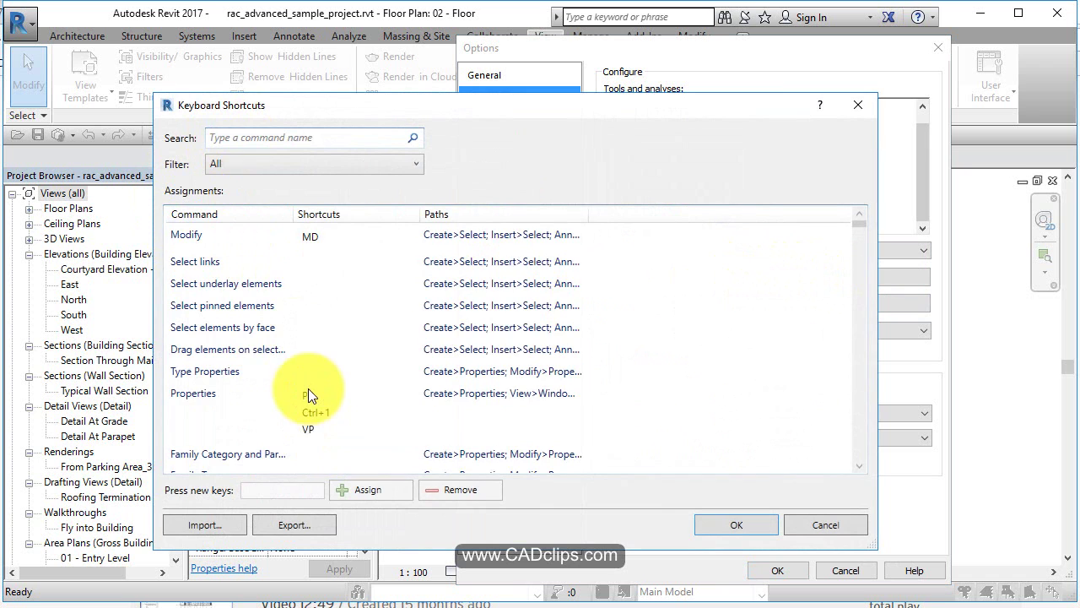
pyautogui.scroll(-15, 308, 388)
pyautogui.scroll(-20, 308, 388)
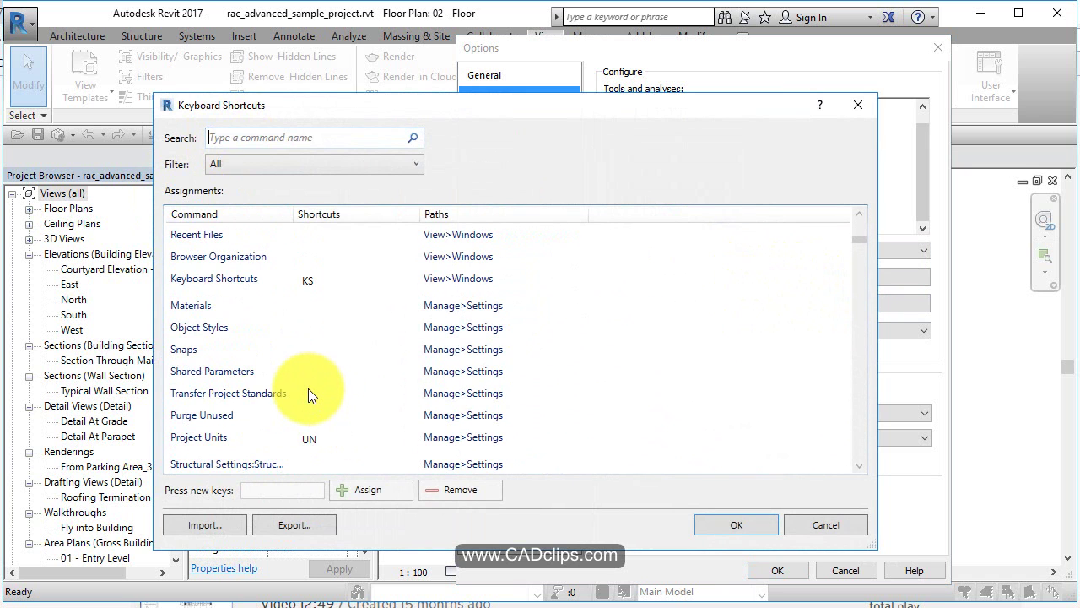
pyautogui.scroll(-5, 308, 388)
pyautogui.scroll(-10, 308, 388)
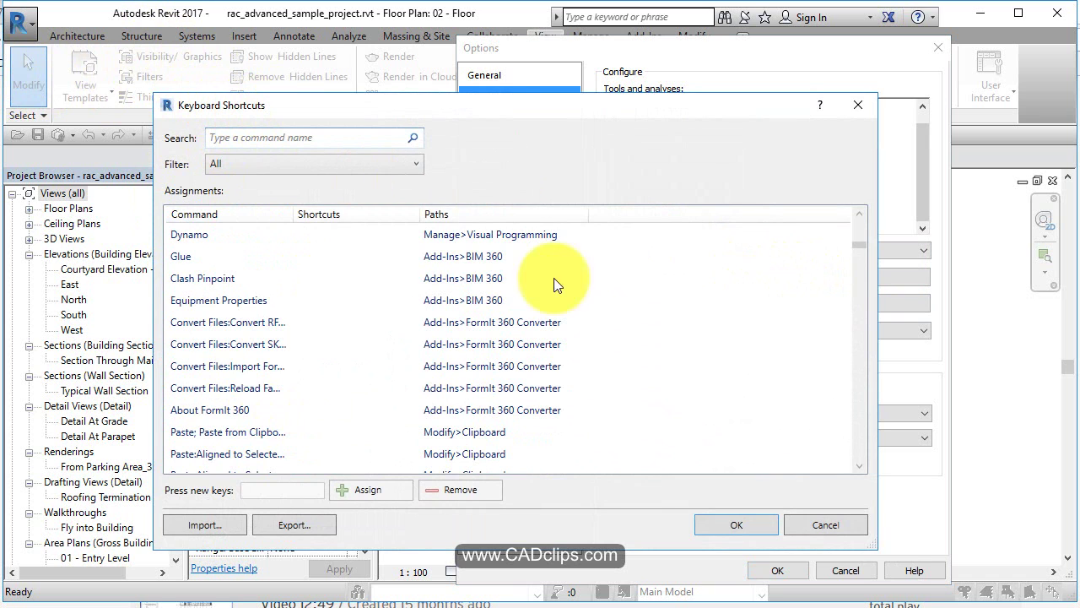
pyautogui.click(827, 525)
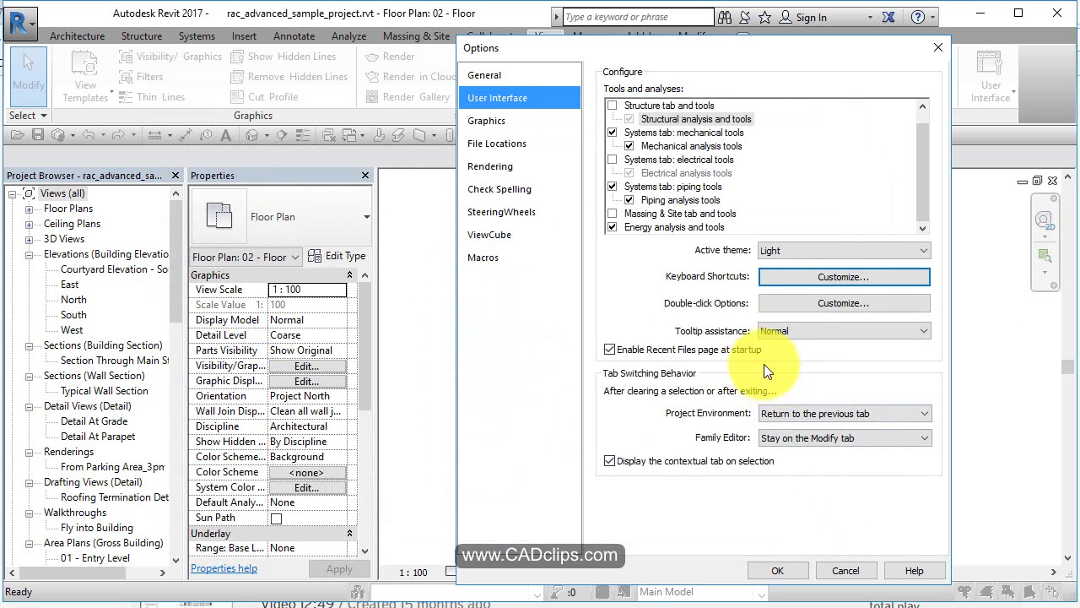
pyautogui.click(774, 301)
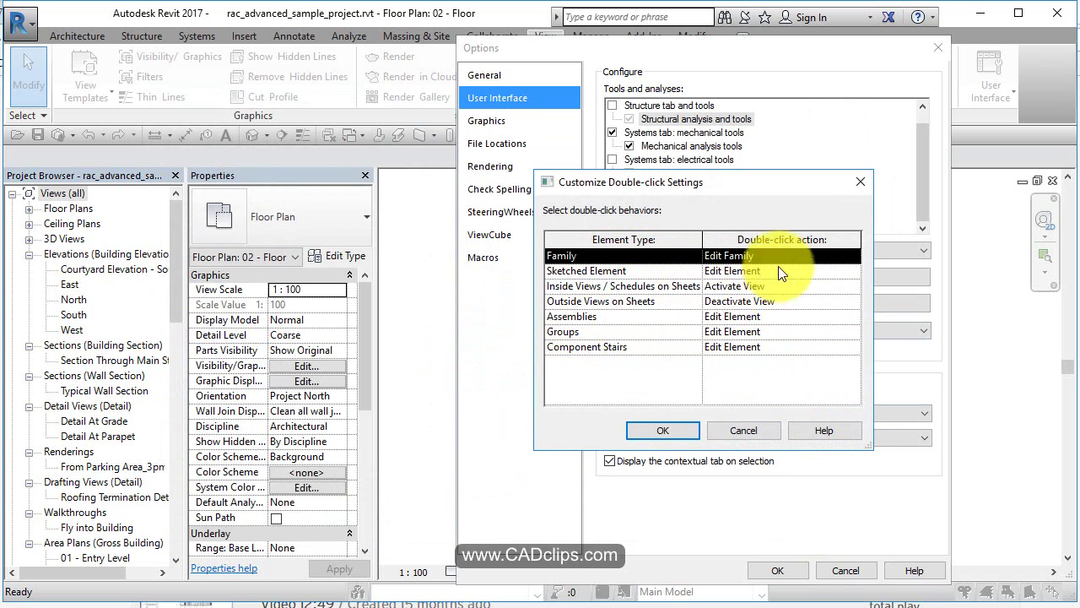
pyautogui.click(742, 433)
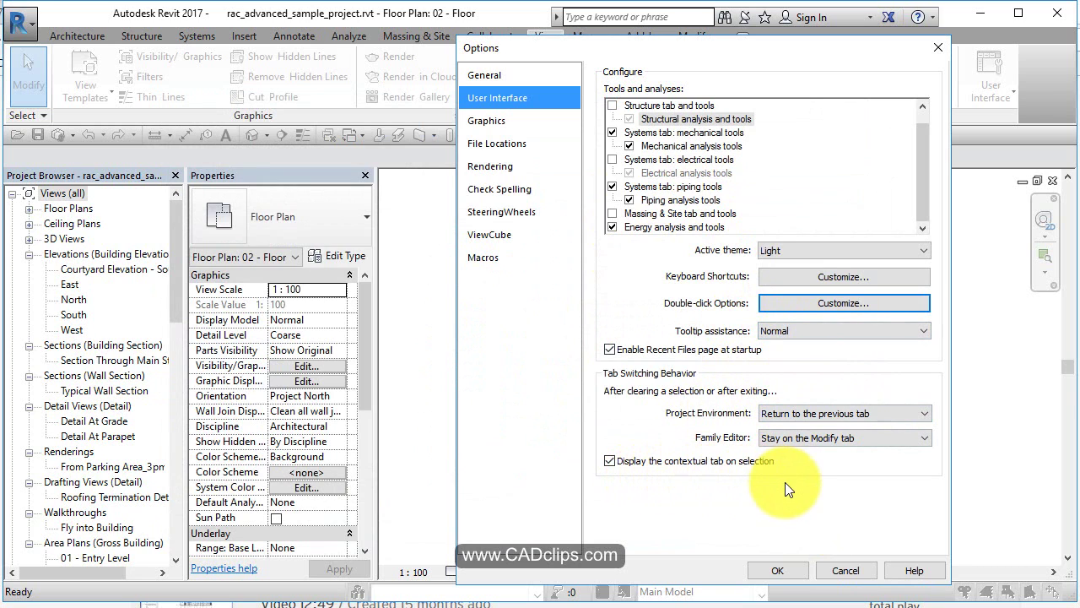
# Set the temporary dimension text size to 14 in the Graphics options
pyautogui.click(501, 123)
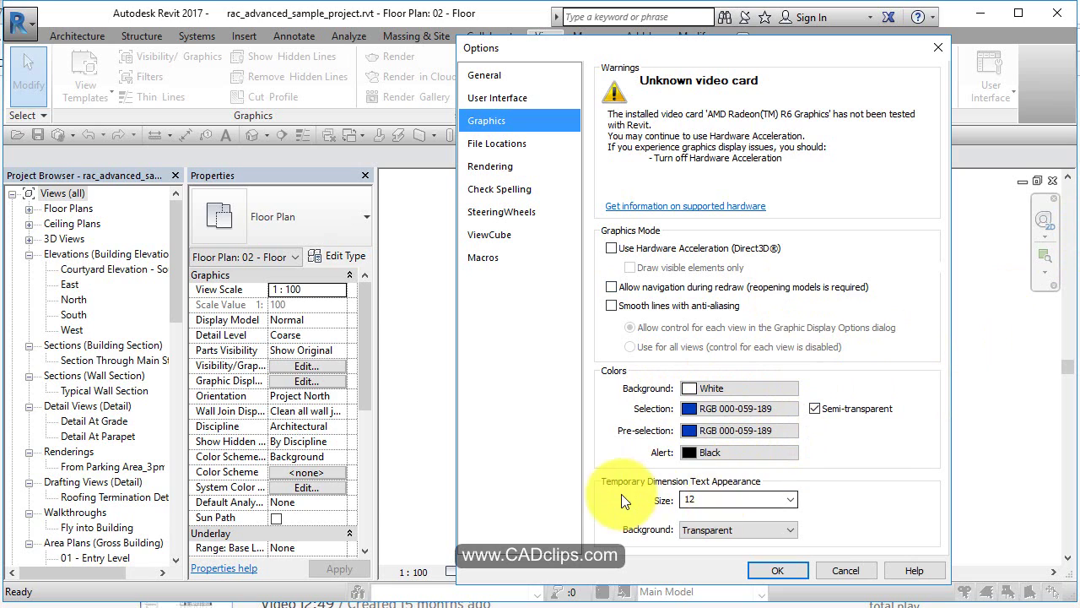
pyautogui.click(739, 503)
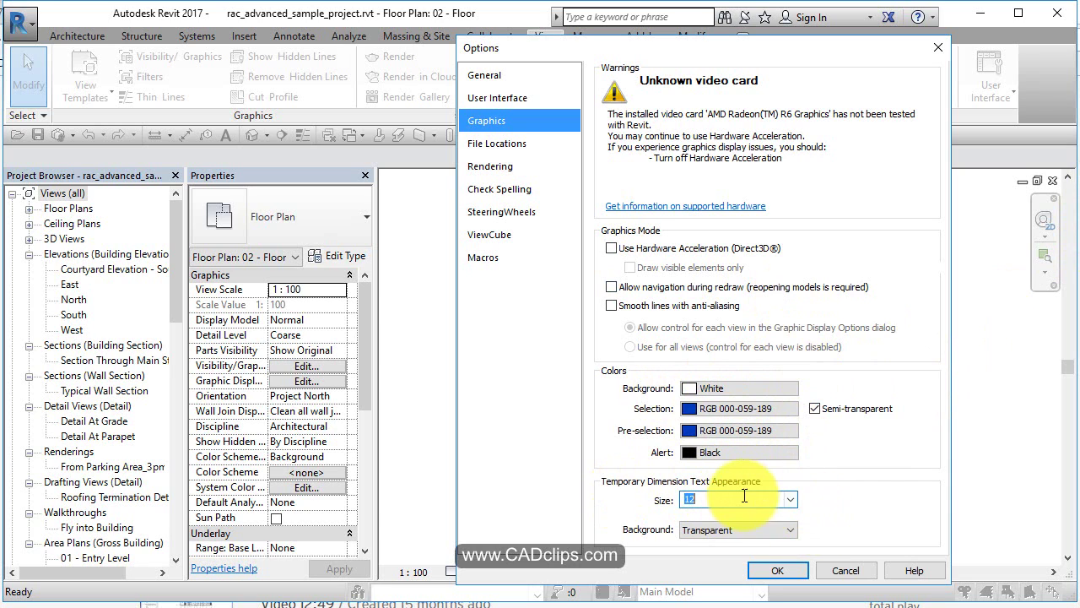
pyautogui.click(790, 499)
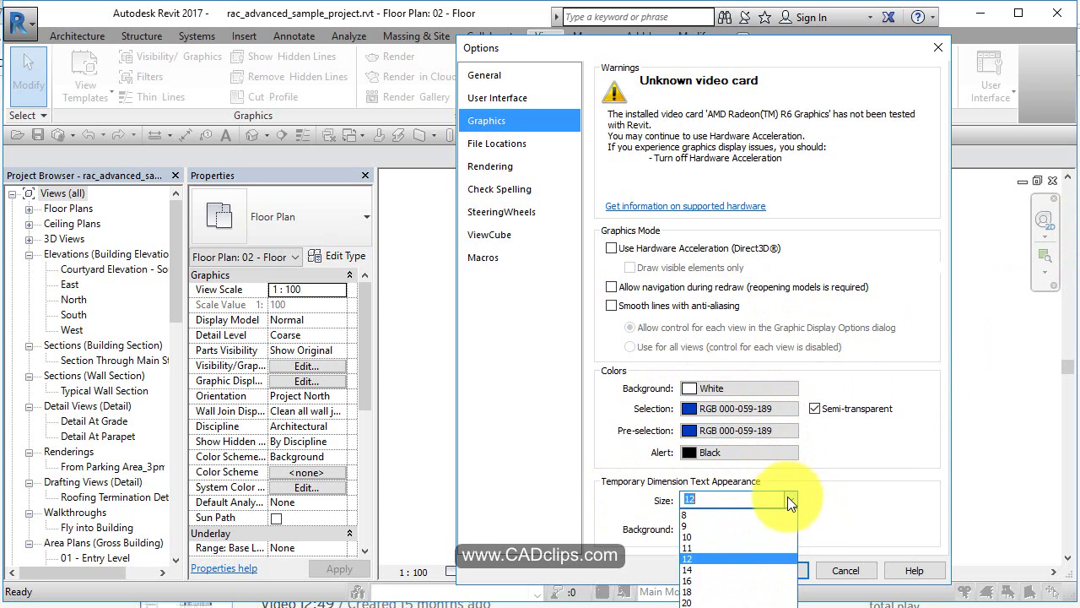
pyautogui.click(699, 568)
pyautogui.click(729, 502)
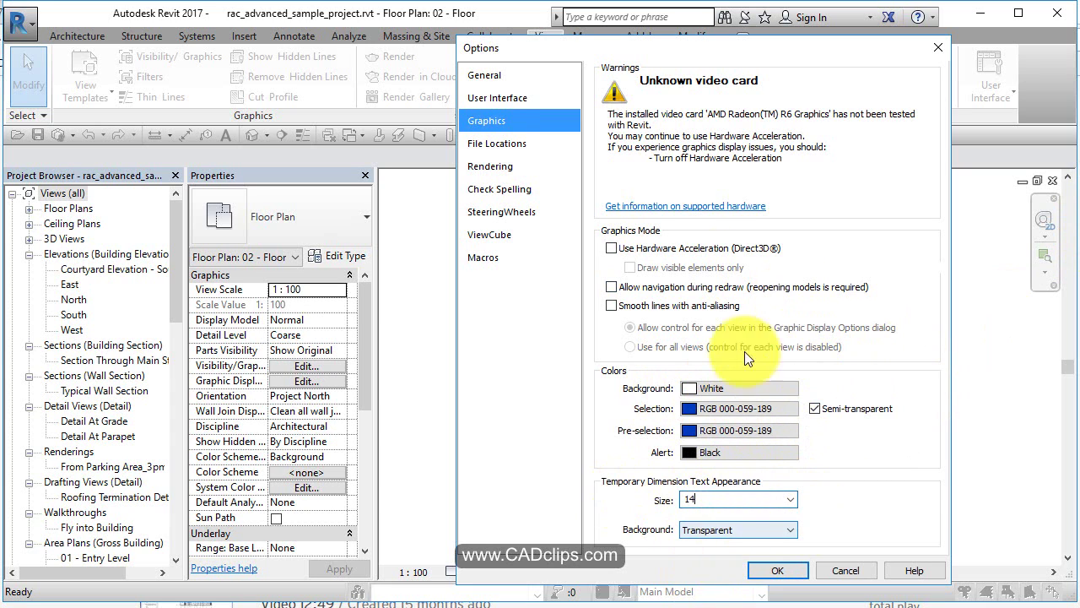
# Examine the default paths for user files and family template files in the File Locations options
pyautogui.click(510, 145)
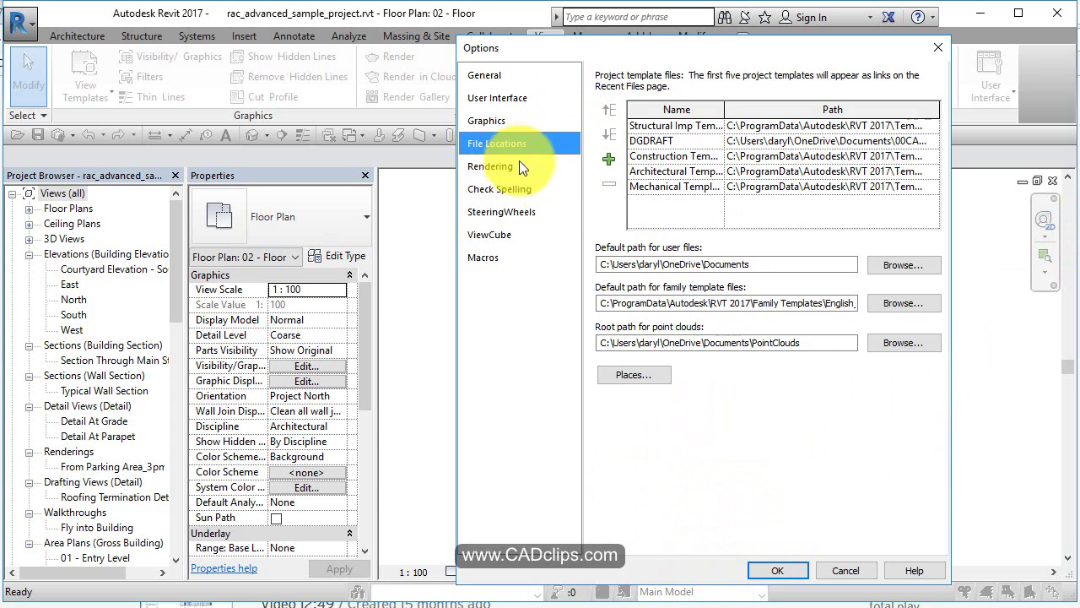
pyautogui.click(777, 268)
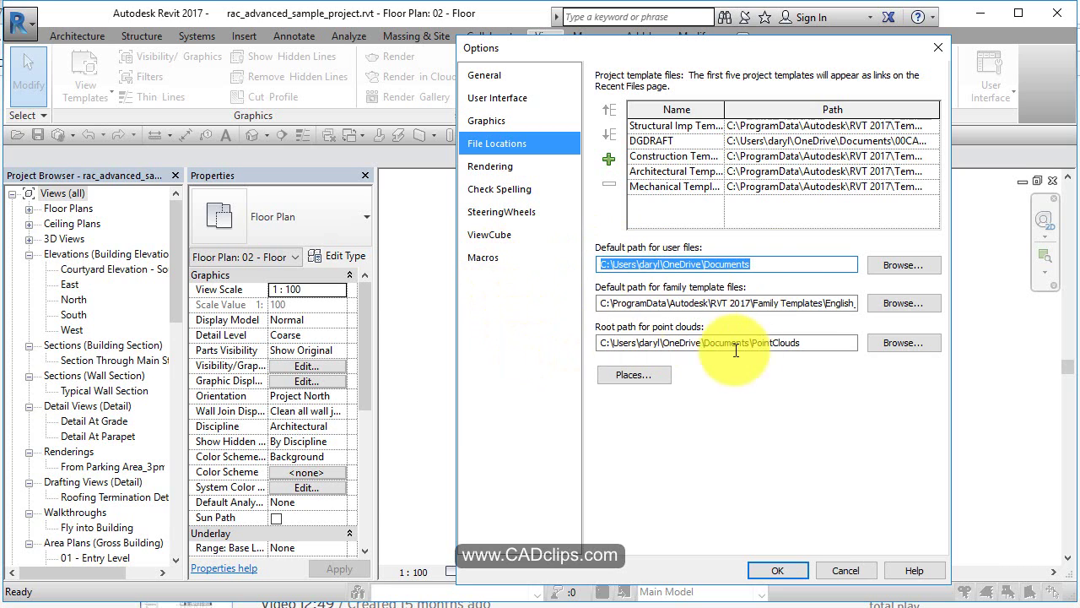
pyautogui.moveTo(606, 306); pyautogui.dragTo(873, 342)
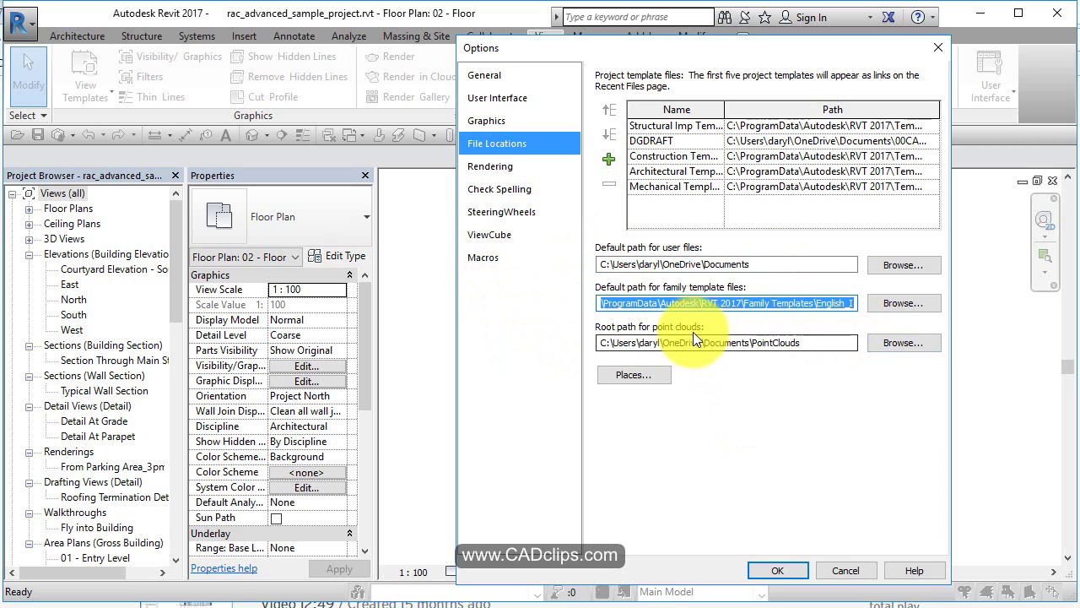
# Examine the root path for point clouds and review the Rendering, Check Spelling, SteeringWheels, ViewCube and Macros options
pyautogui.moveTo(824, 343); pyautogui.dragTo(523, 342)
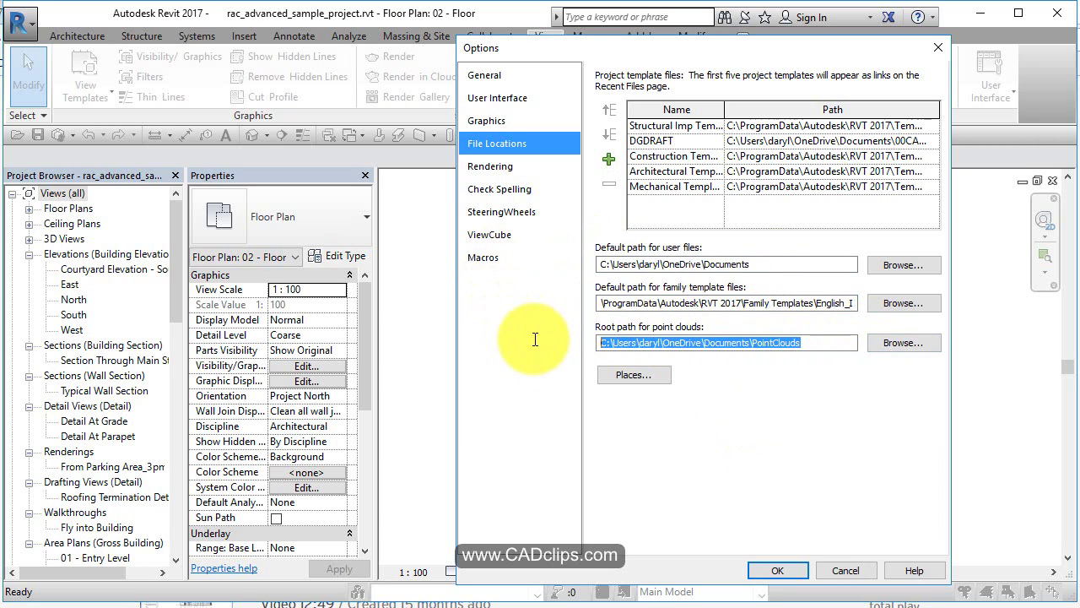
pyautogui.click(820, 346)
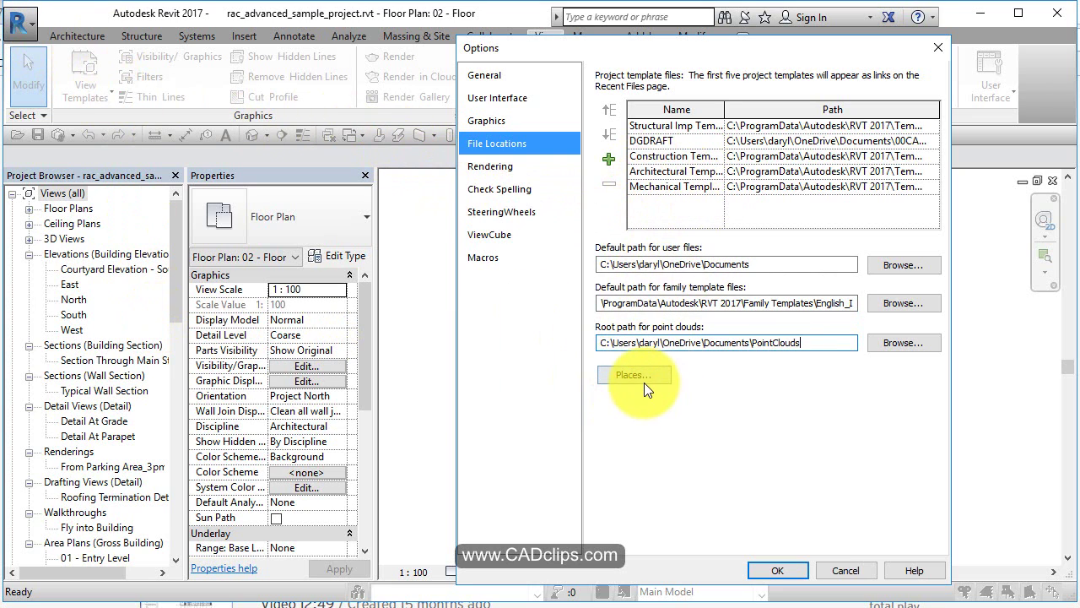
pyautogui.click(511, 165)
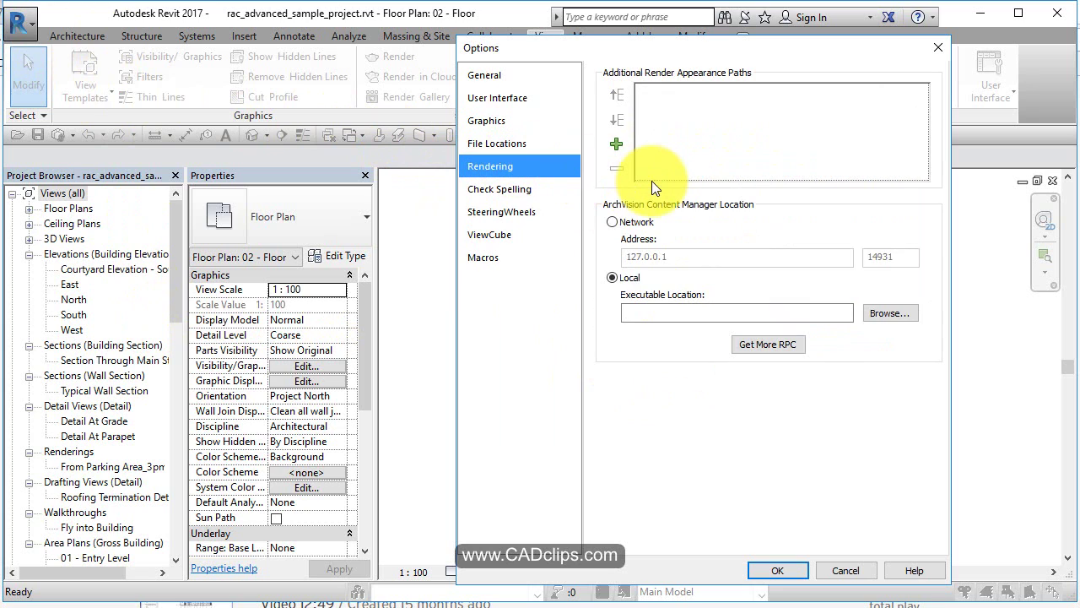
pyautogui.click(502, 188)
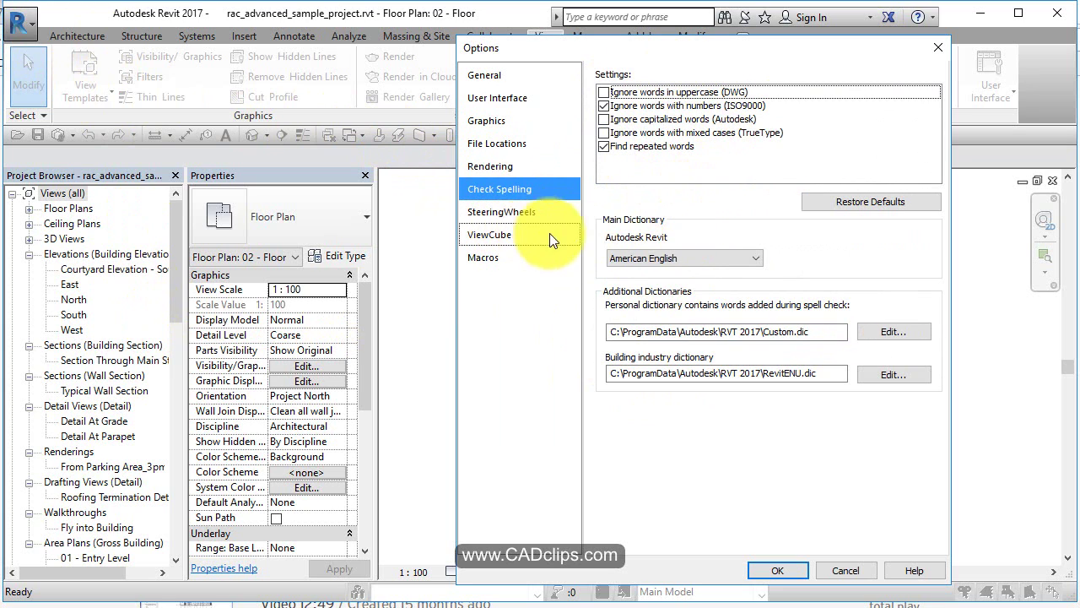
pyautogui.click(506, 212)
pyautogui.click(494, 233)
pyautogui.click(483, 258)
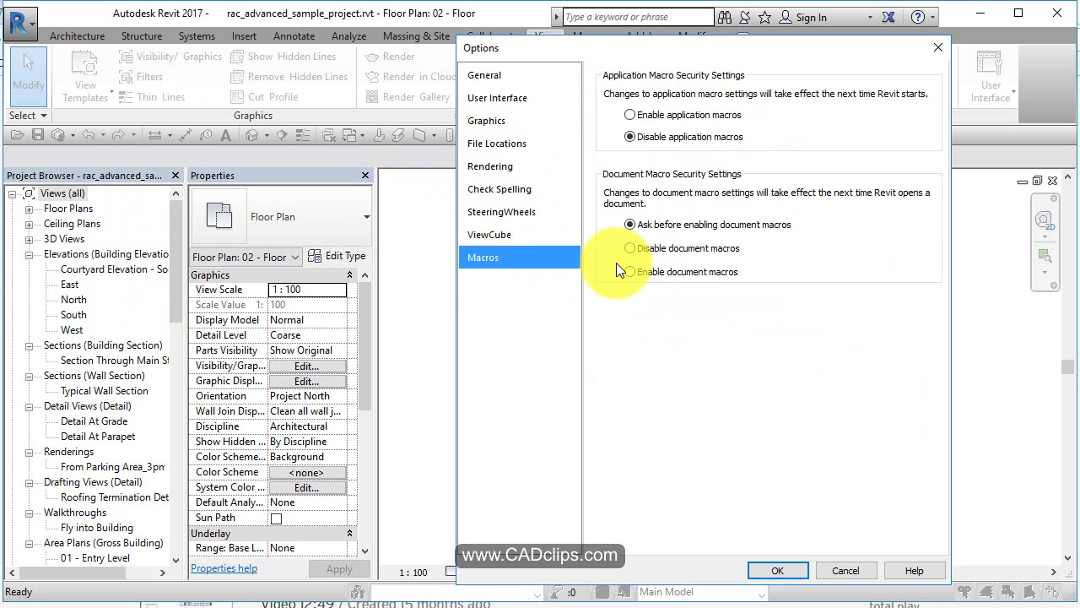
# Review the General and File Locations options again, and close the Options dialog without saving changes
pyautogui.click(498, 75)
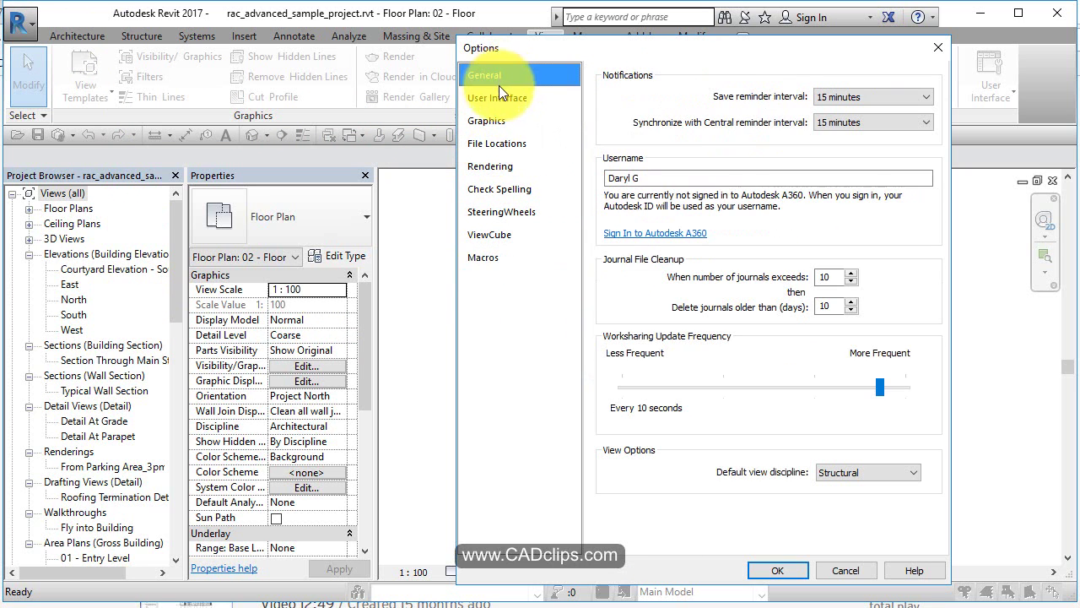
pyautogui.click(503, 142)
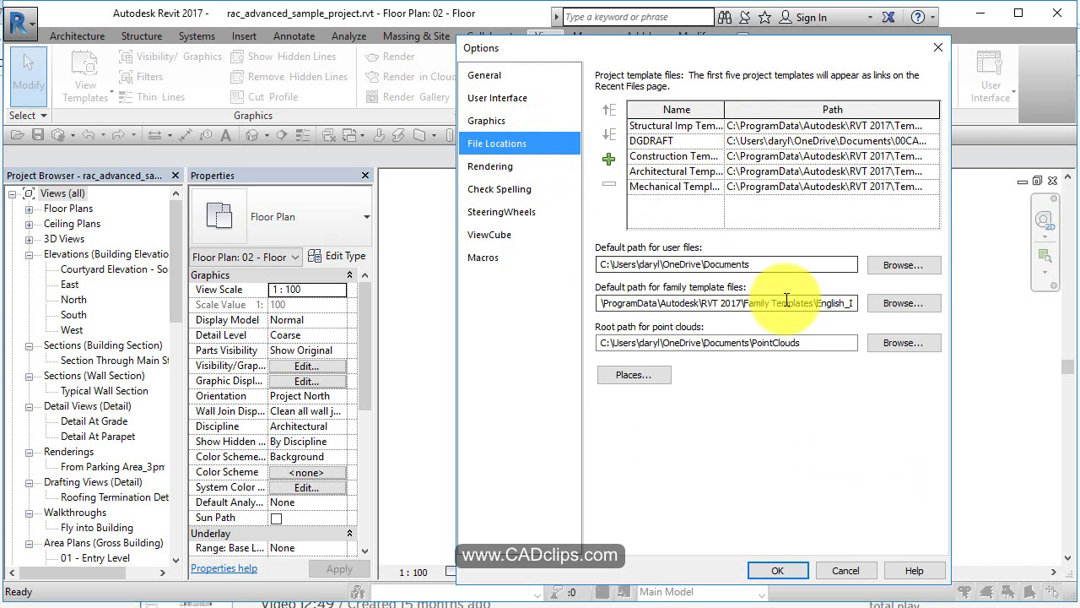
pyautogui.click(845, 570)
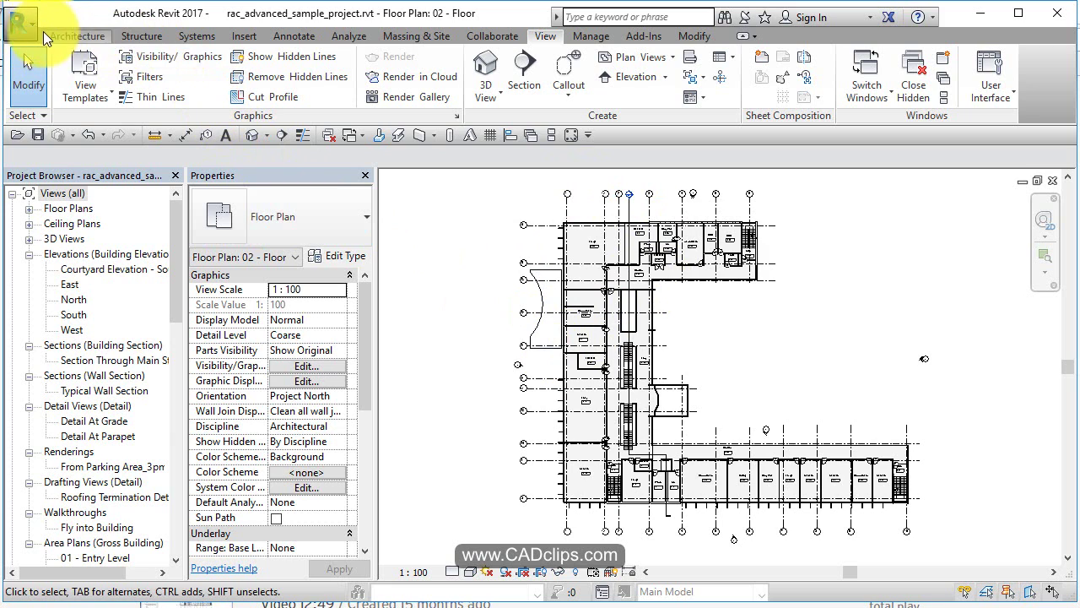
pyautogui.click(17, 22)
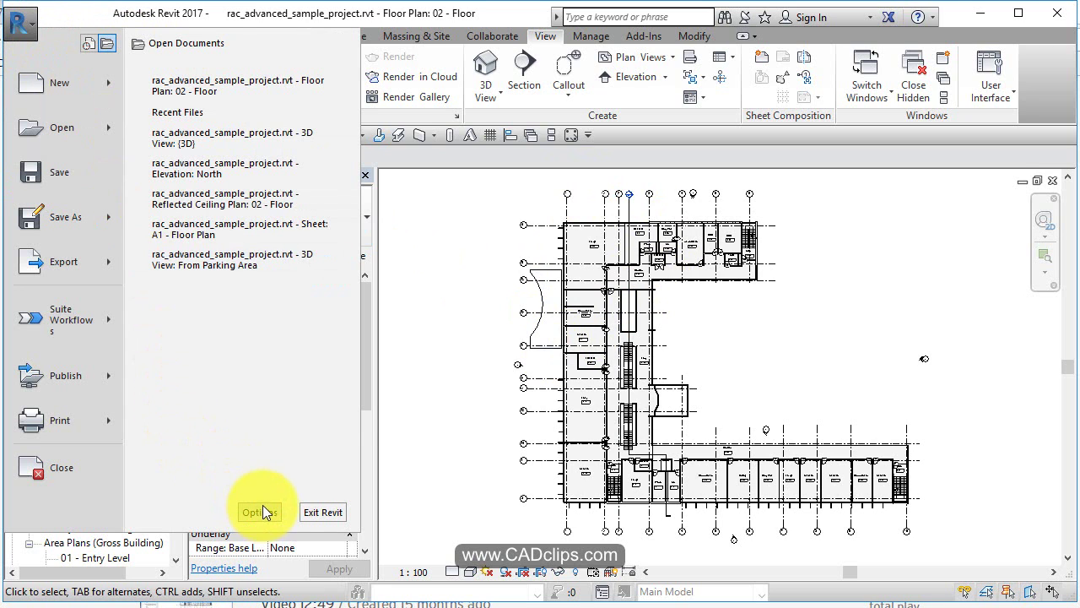
pyautogui.click(495, 191)
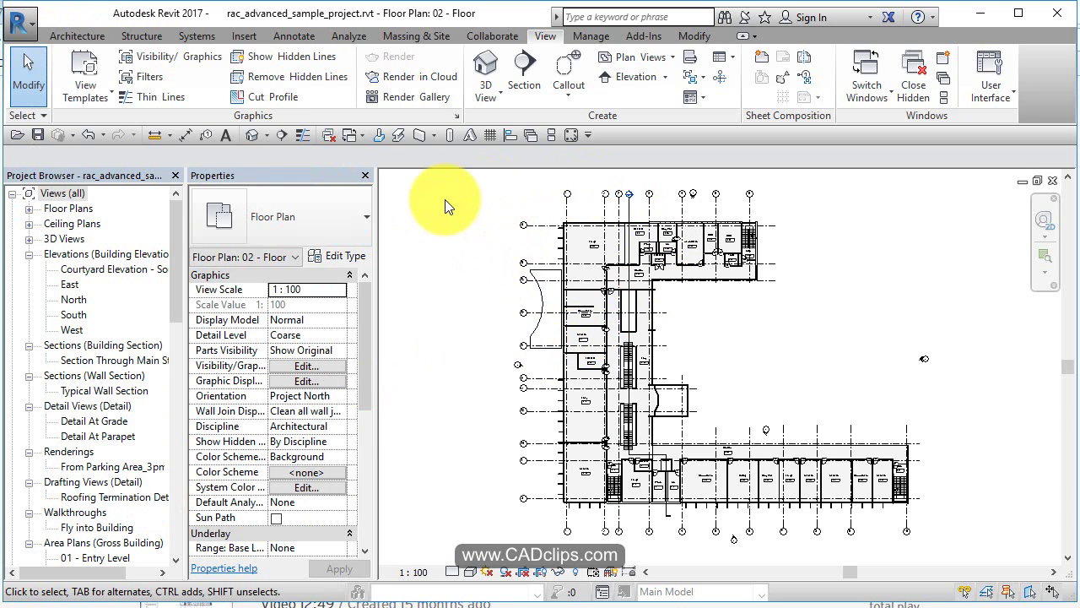